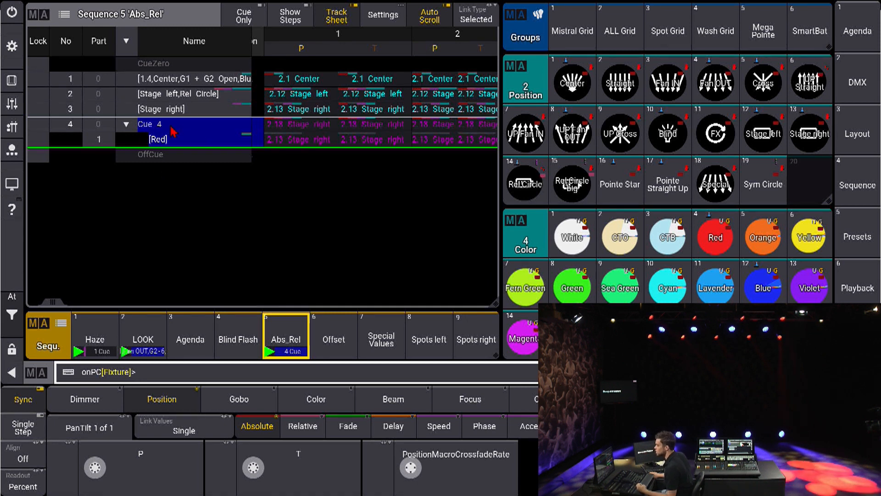
Step: Stomp the running position values of the Mistral Grid group with the relative layer shown, and clear the programmer
{"action": "left_click", "coordinate": [303, 426]}
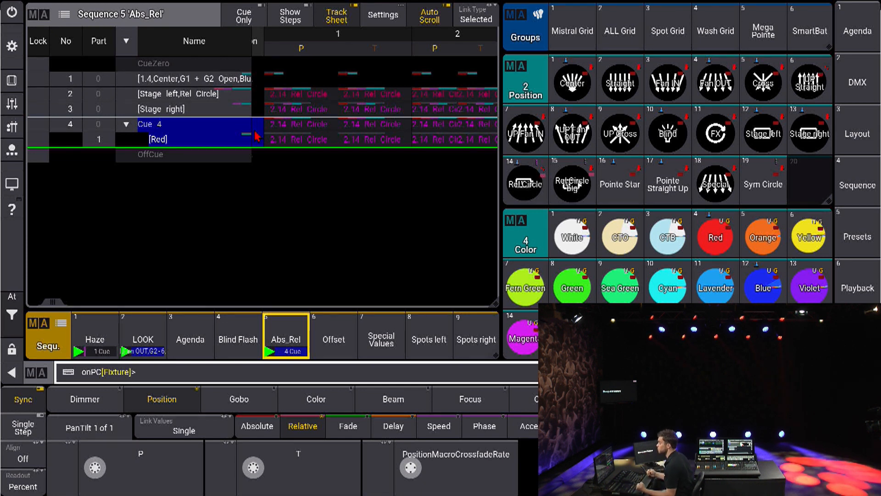
{"action": "left_click", "coordinate": [573, 30]}
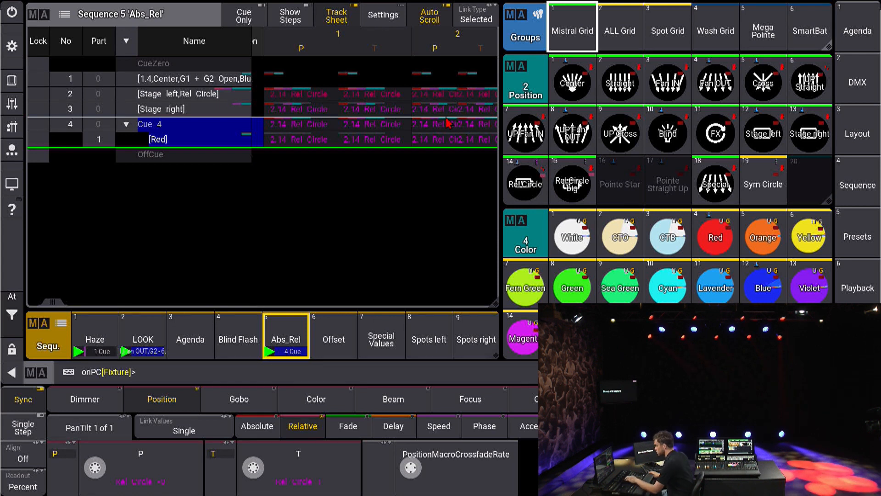
{"action": "type", "text": "Stomp"}
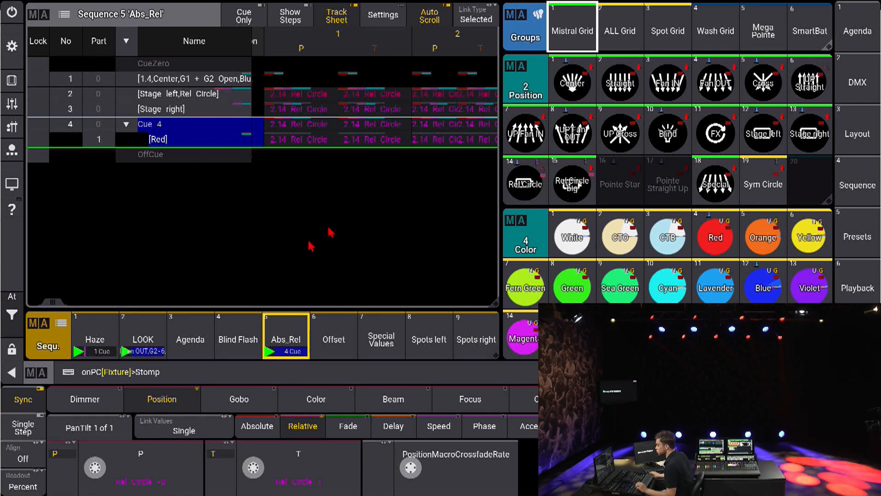
{"action": "left_click", "coordinate": [148, 404]}
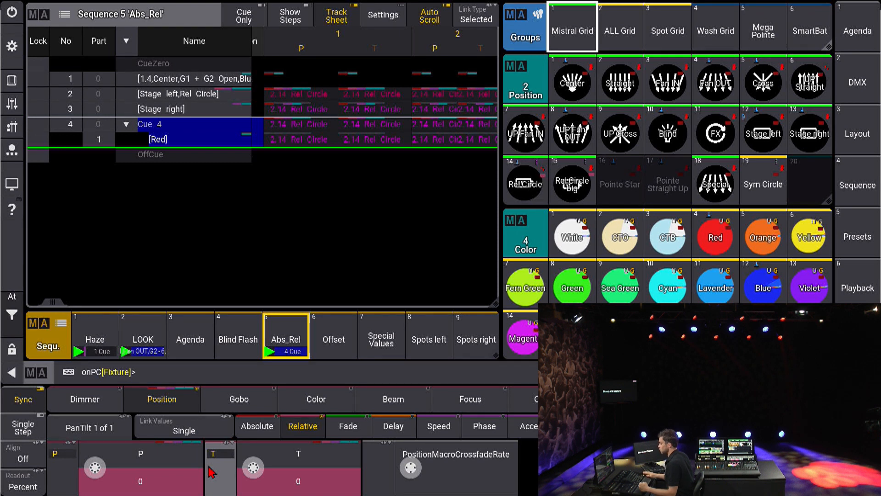
{"action": "key", "text": "Escape"}
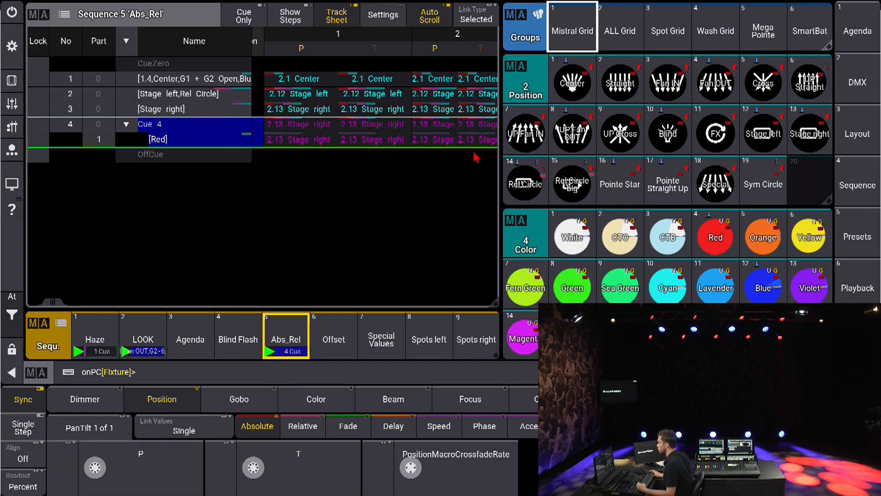
Step: Apply the Center position preset with Stomp to the Mistral Grid group and store it as cue 5 in the Abs_Rel sequence
{"action": "left_click", "coordinate": [563, 40]}
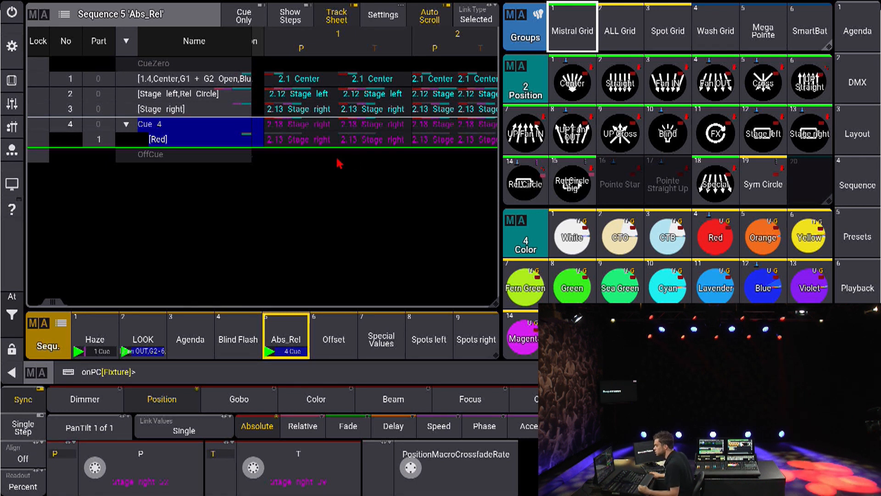
{"action": "type", "text": "Stomp"}
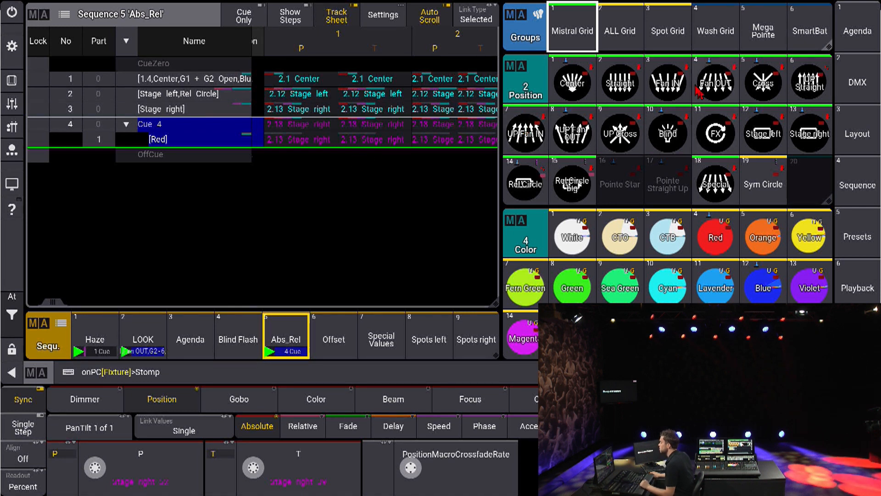
{"action": "left_click", "coordinate": [574, 88]}
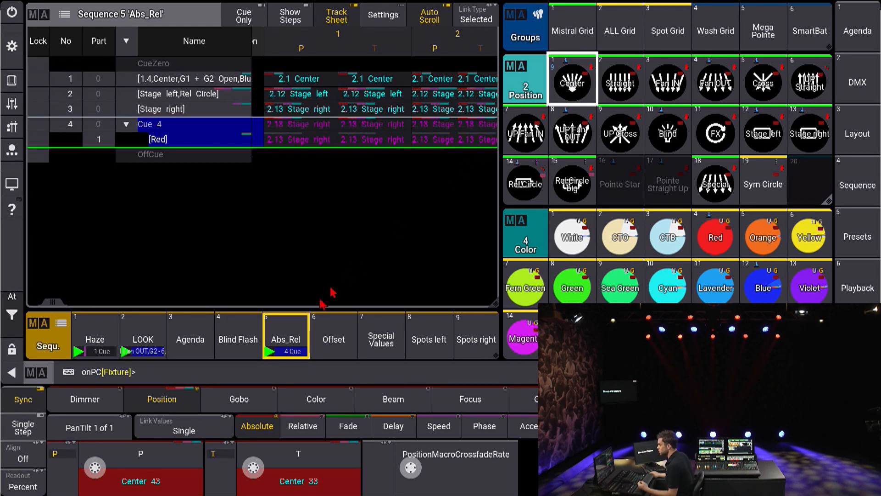
{"action": "left_click", "coordinate": [302, 427]}
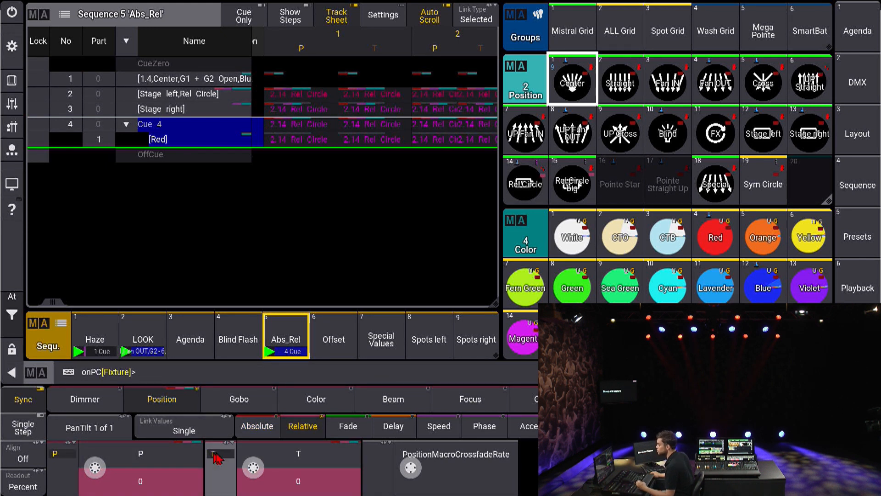
{"action": "left_click", "coordinate": [247, 429]}
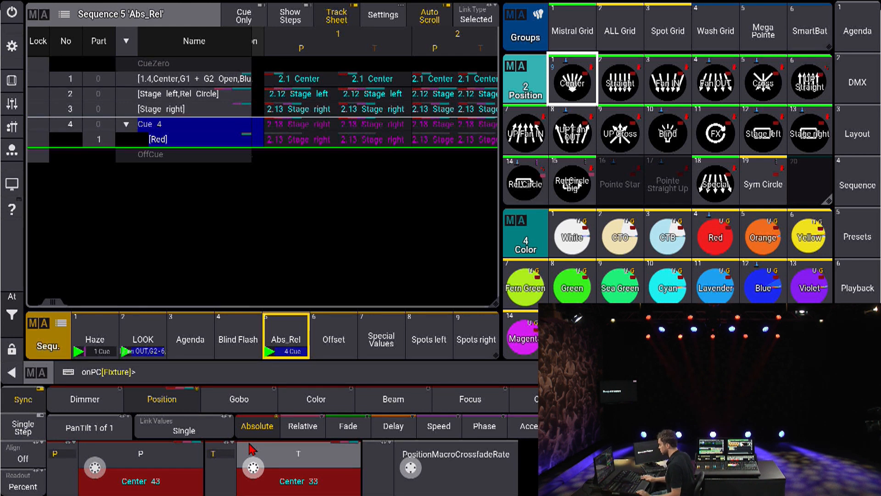
{"action": "key", "text": "s"}
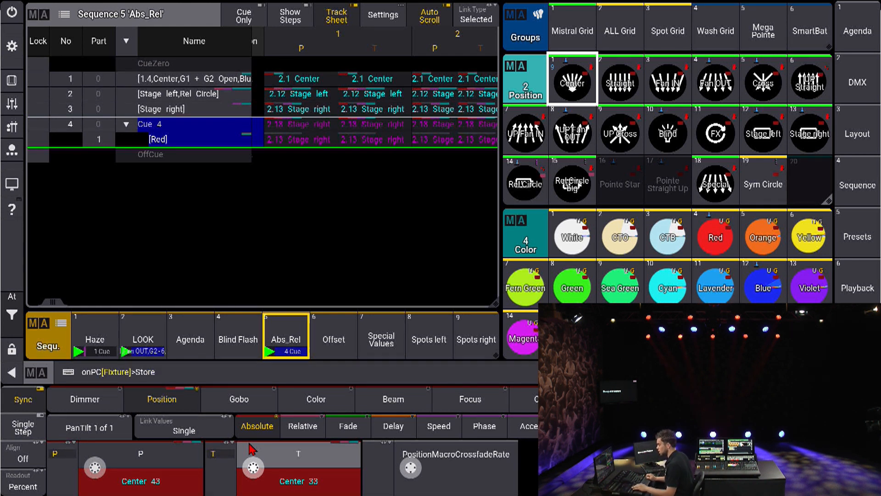
{"action": "key", "text": "Return"}
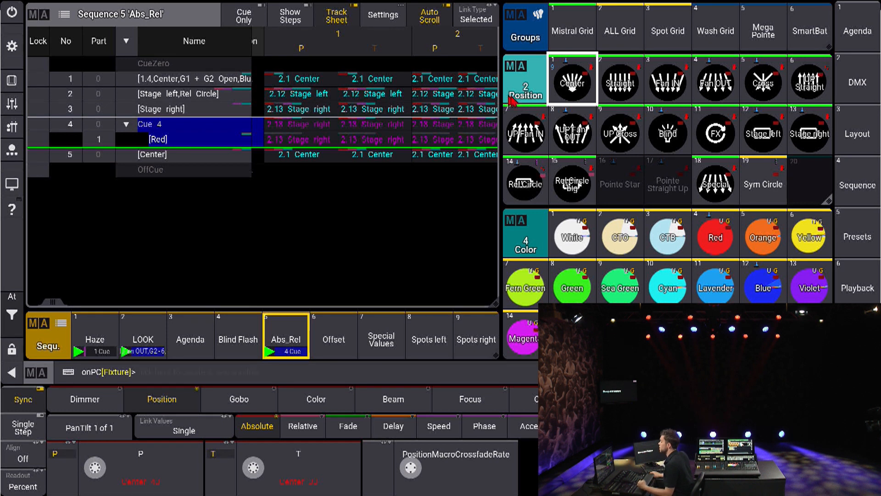
Step: Enable the Stomp setting on the Center position preset and close its editor
{"action": "left_click", "coordinate": [569, 92]}
{"action": "left_click", "coordinate": [569, 92]}
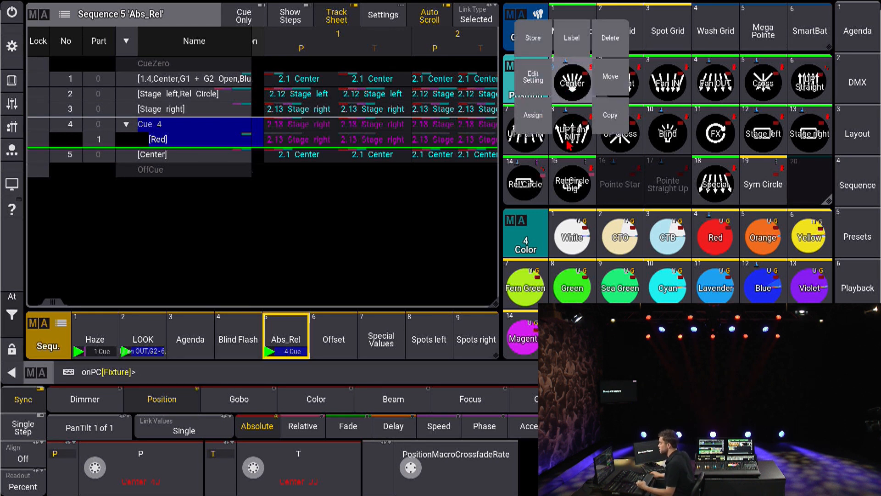
{"action": "left_click", "coordinate": [534, 79]}
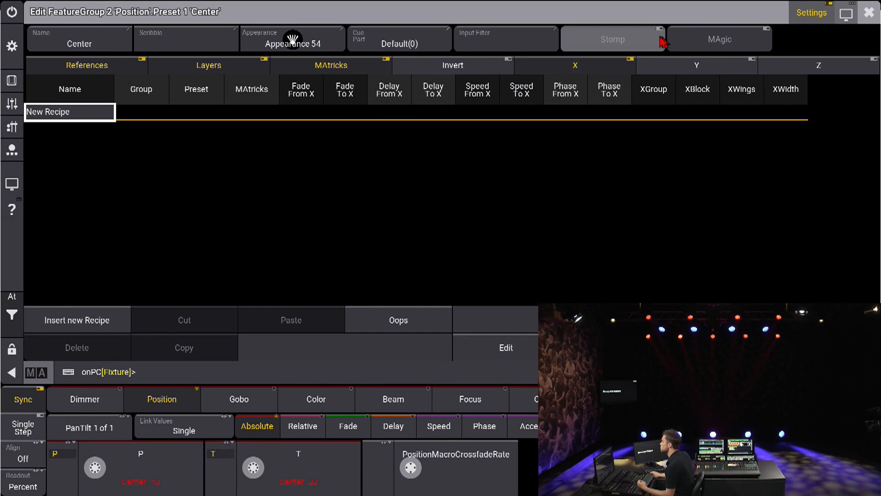
{"action": "left_click", "coordinate": [597, 47]}
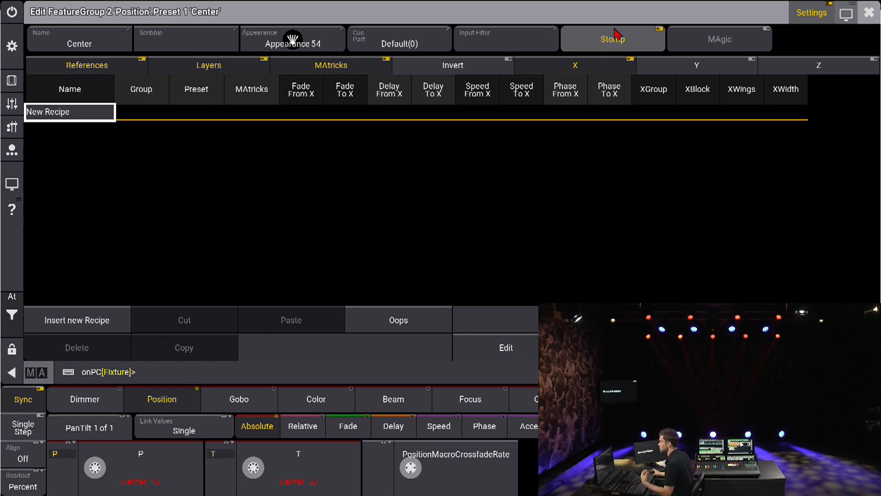
{"action": "left_click", "coordinate": [868, 13]}
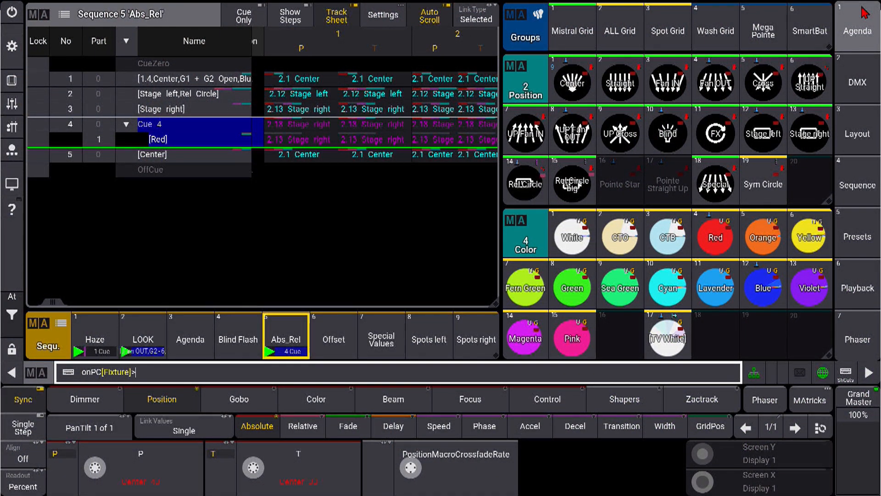
Step: Play cue 5 with a cleared programmer and build a two-step color phaser on Mistral Grid by integrating Sea Green and Violet
{"action": "key", "text": "Escape"}
{"action": "key", "text": "space"}
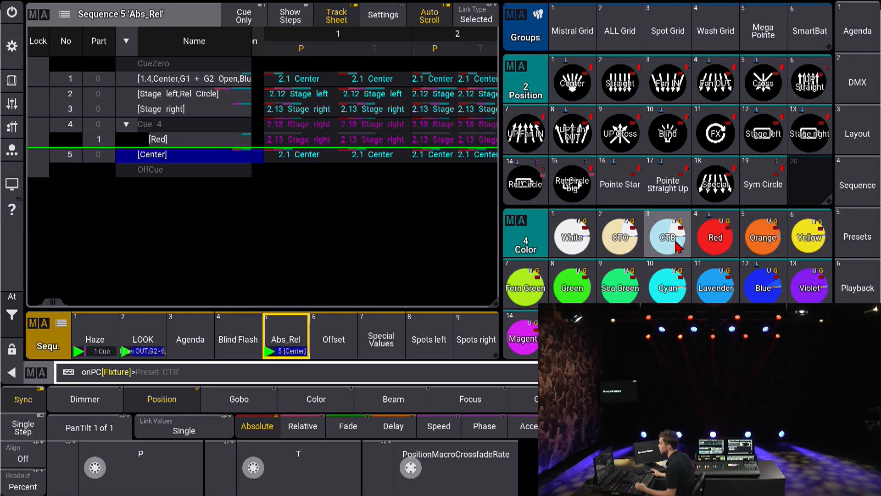
{"action": "left_click", "coordinate": [573, 42]}
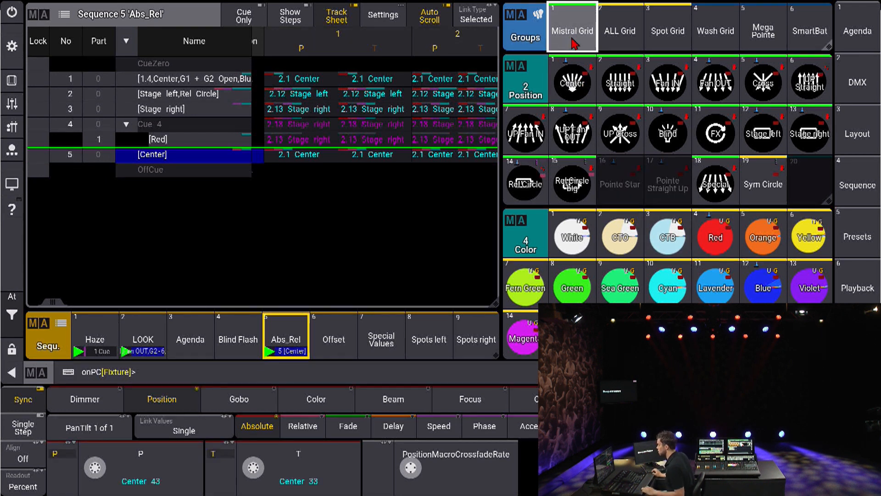
{"action": "key", "text": "ctrl+a"}
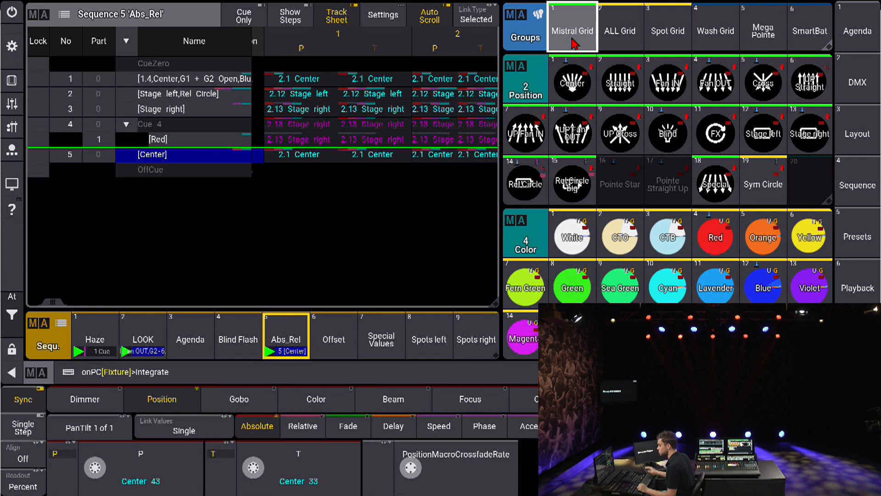
{"action": "left_click", "coordinate": [622, 286]}
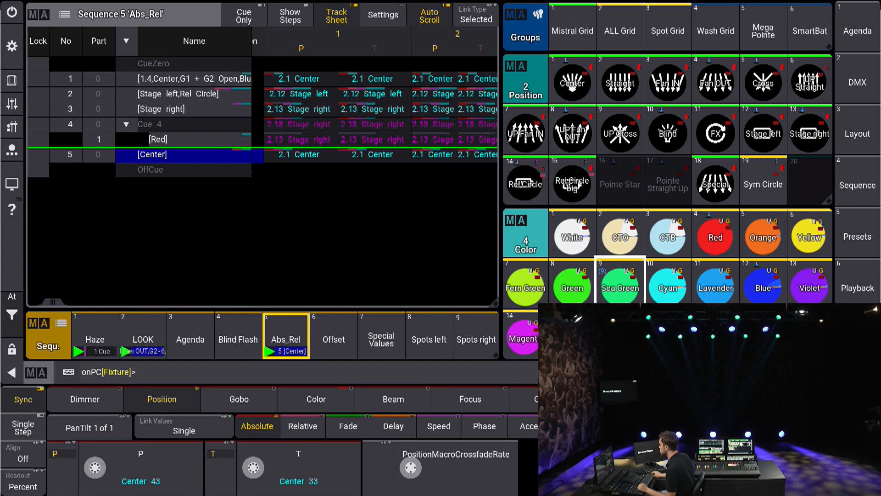
{"action": "left_click", "coordinate": [822, 426]}
{"action": "key", "text": "ctrl+a"}
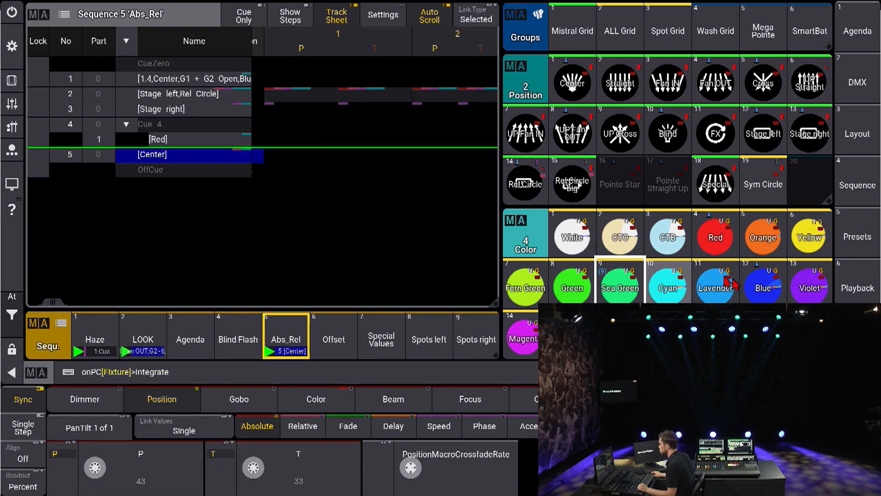
{"action": "left_click", "coordinate": [813, 297]}
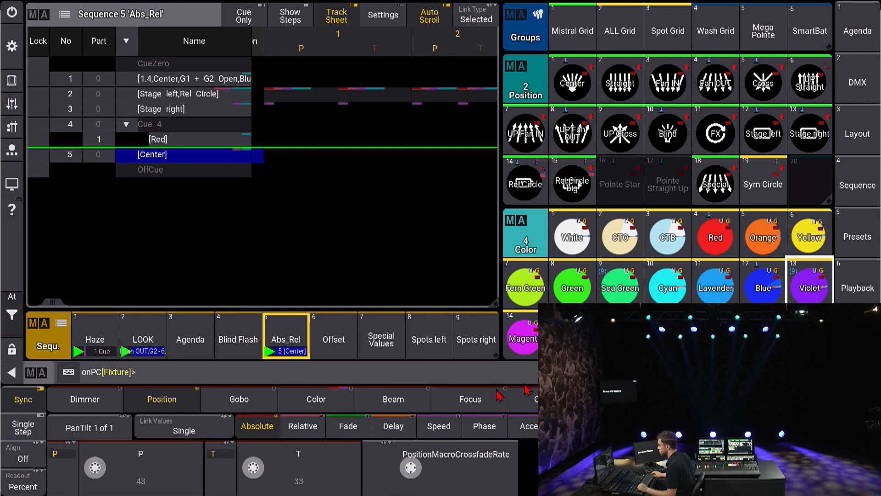
Step: Spread the color phaser's RGB phase from 0 thru 360 across the selected fixtures
{"action": "left_click", "coordinate": [322, 400]}
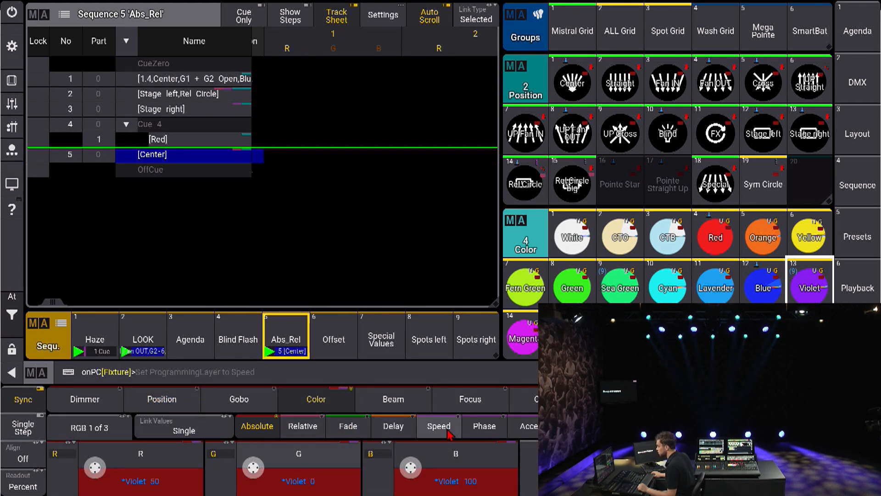
{"action": "left_click", "coordinate": [483, 426]}
{"action": "left_click", "coordinate": [349, 469]}
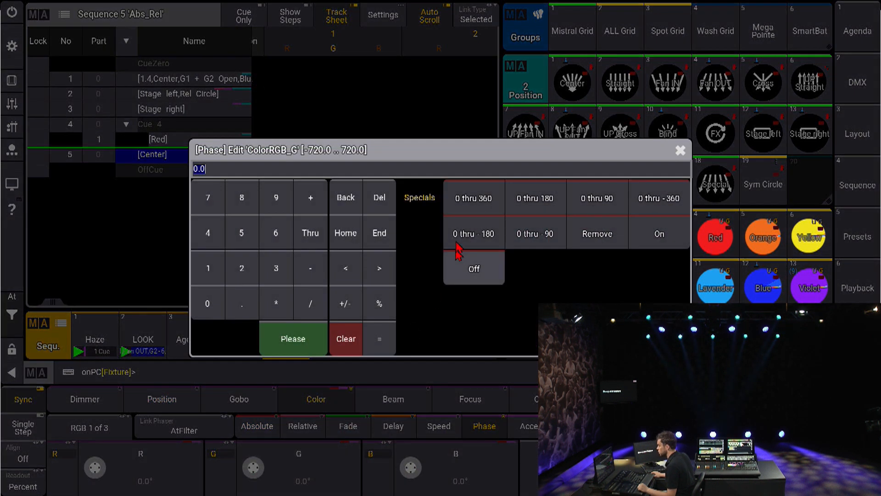
{"action": "left_click", "coordinate": [468, 197]}
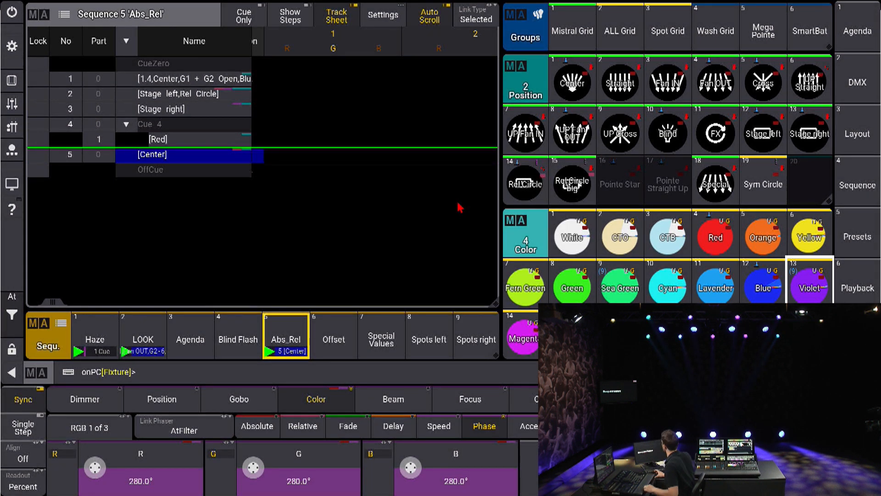
Step: Return to the absolute layer and store the Sea Green and Violet color phaser as cue 6
{"action": "left_click", "coordinate": [241, 426]}
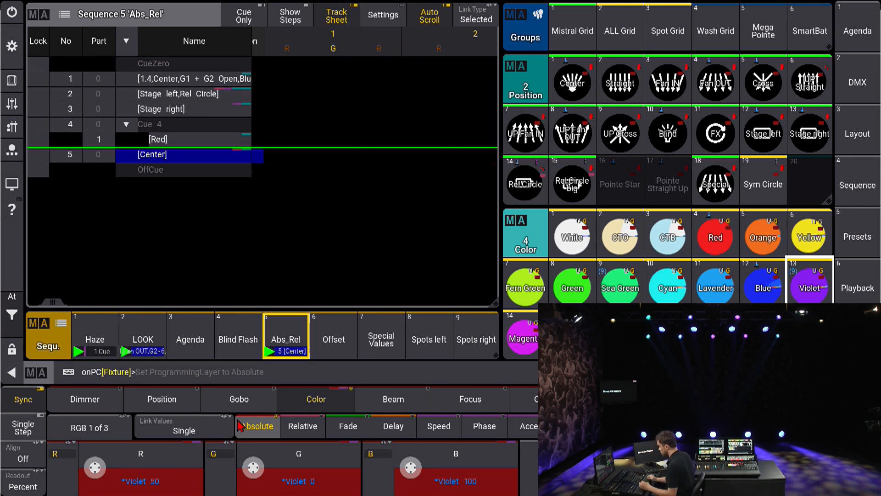
{"action": "key", "text": "s"}
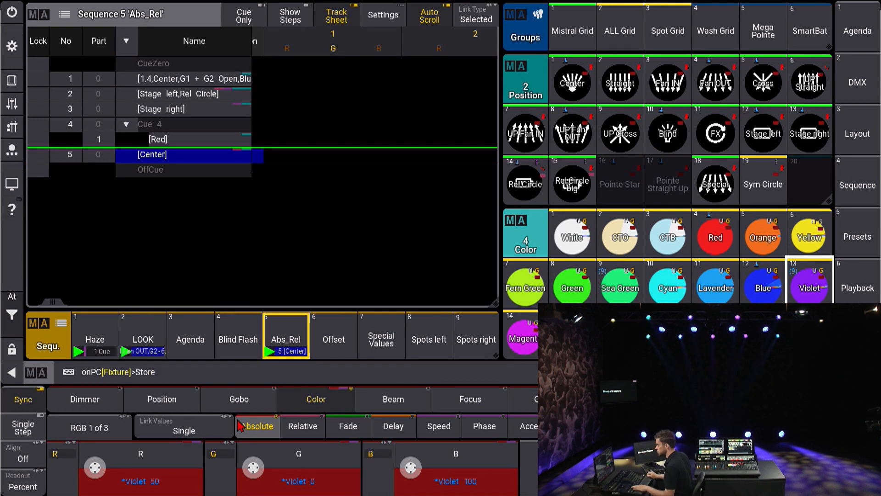
{"action": "key", "text": "Return"}
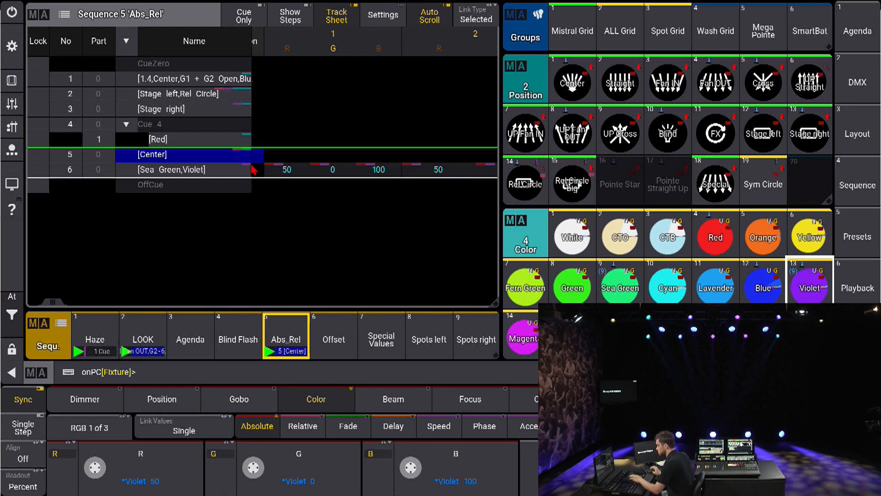
Step: Stomp the color phaser on the selected Mistral fixtures
{"action": "type", "text": "Stomp"}
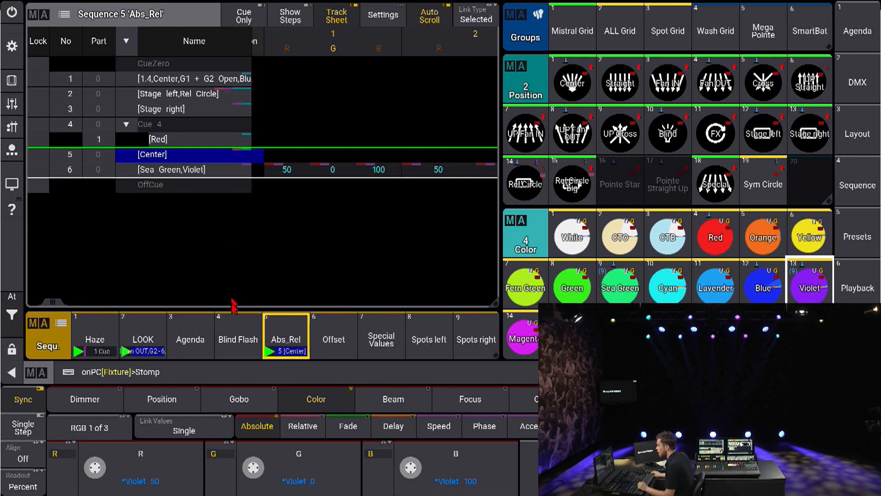
{"action": "key", "text": "Return"}
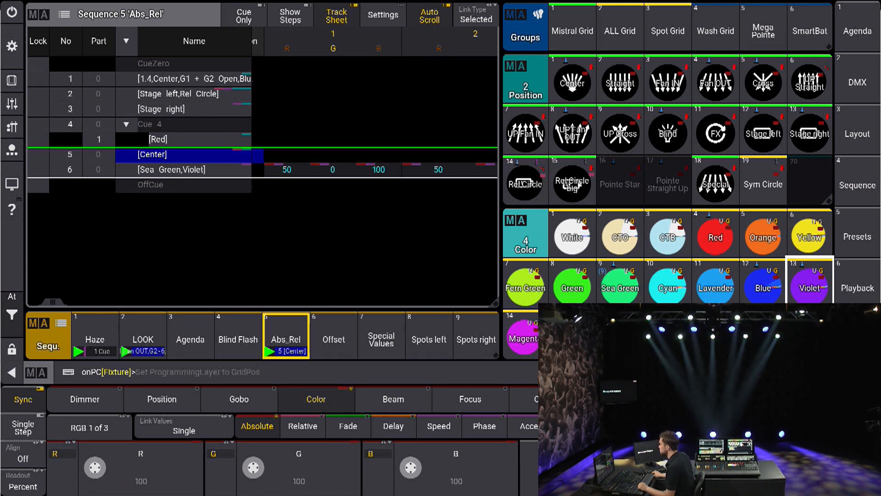
{"action": "left_click", "coordinate": [716, 427]}
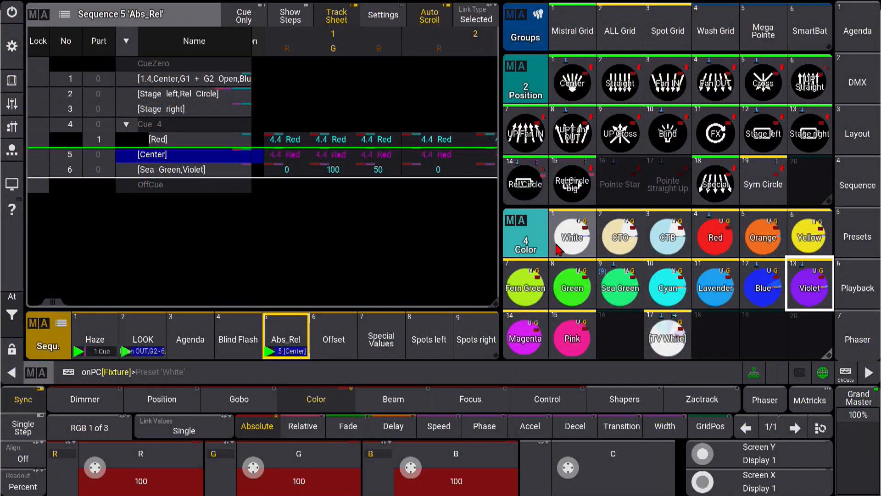
Step: Clear the programmer completely and advance the Abs_Rel sequence until it wraps around to cue 1
{"action": "key", "text": "c"}
{"action": "key", "text": "c"}
{"action": "key", "text": "c"}
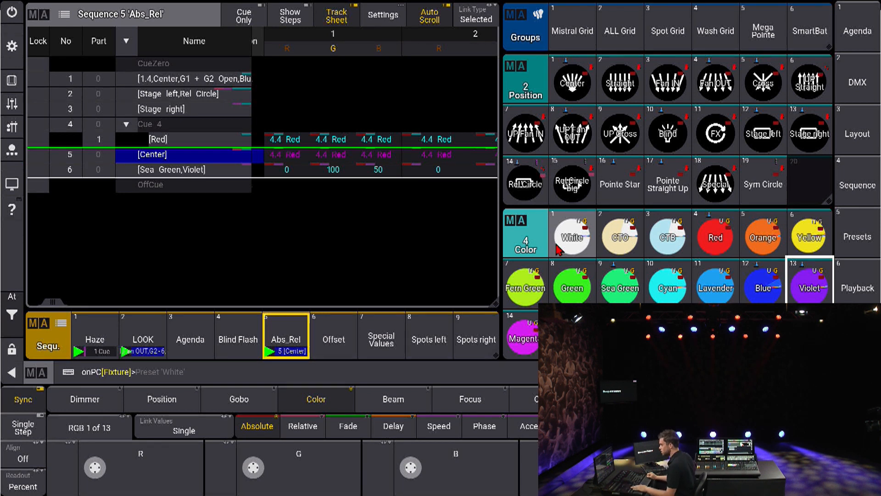
{"action": "key", "text": "space"}
{"action": "key", "text": "space"}
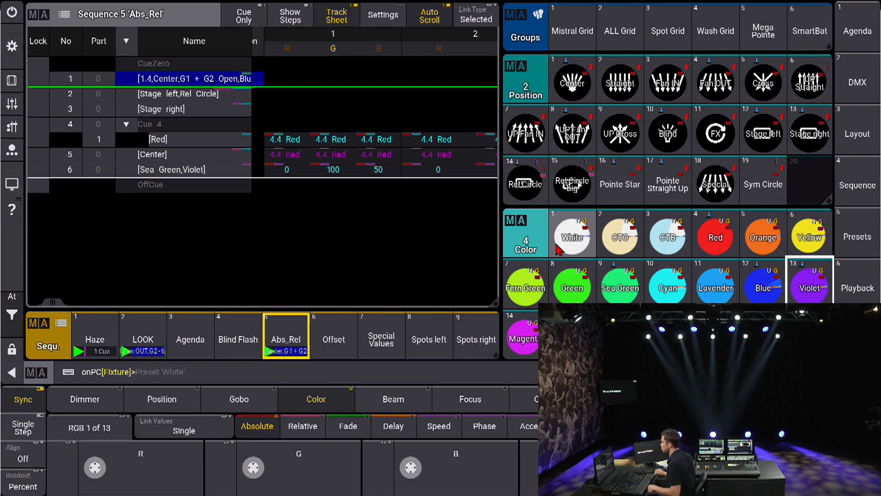
Step: Apply the Rel Circle big position preset to the Mistral Grid group and freeze the moving fixtures in place
{"action": "left_click", "coordinate": [595, 36]}
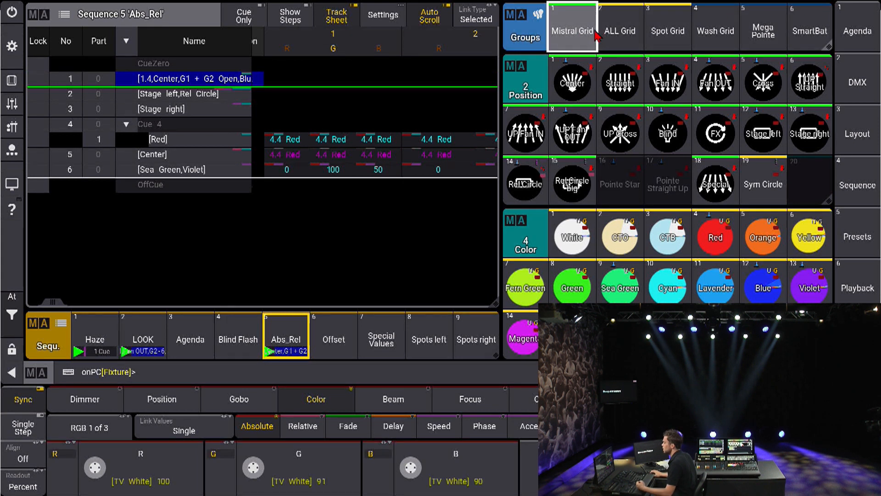
{"action": "left_click", "coordinate": [565, 191]}
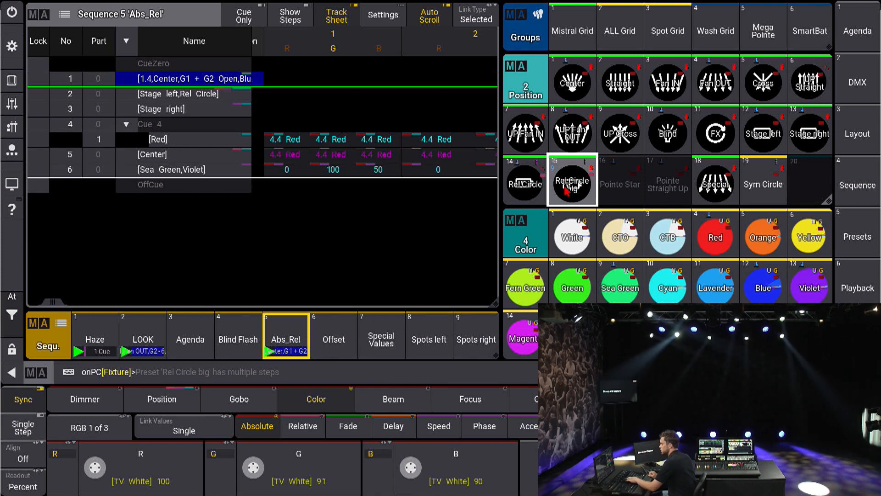
{"action": "key", "text": "s"}
{"action": "key", "text": "s"}
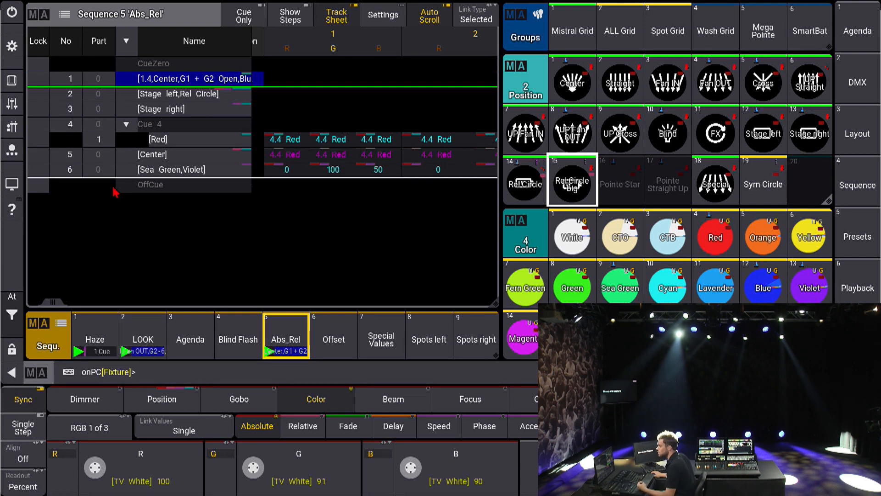
Step: Replace the sequence sheet window with a Fixture Sheet and display the position values of the fixtures
{"action": "left_click", "coordinate": [39, 23]}
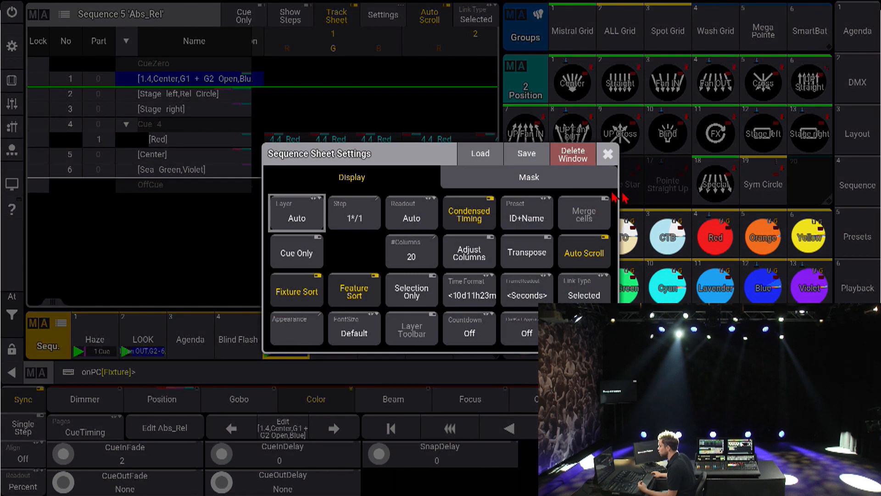
{"action": "left_click", "coordinate": [577, 151]}
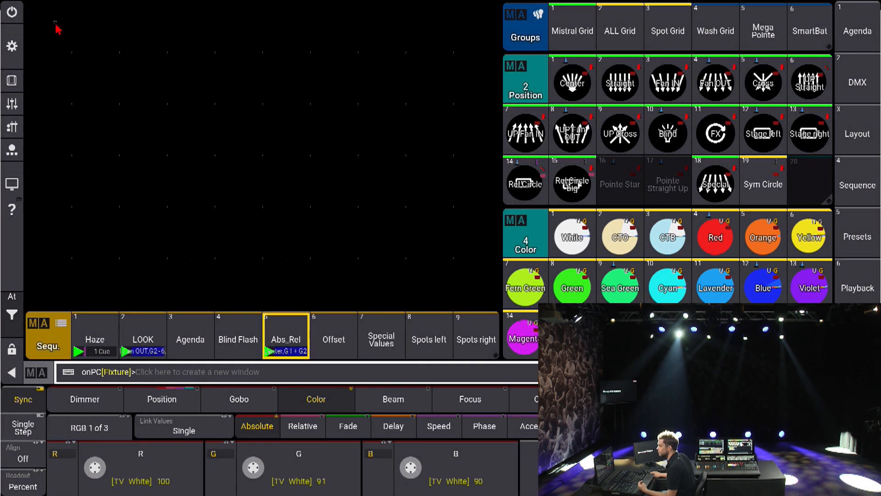
{"action": "left_click", "coordinate": [56, 26]}
{"action": "left_click", "coordinate": [306, 176]}
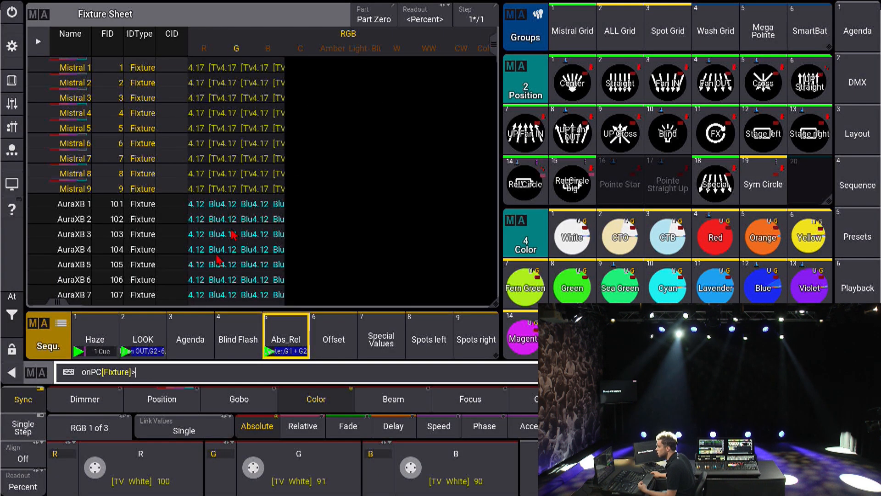
{"action": "left_click", "coordinate": [162, 399]}
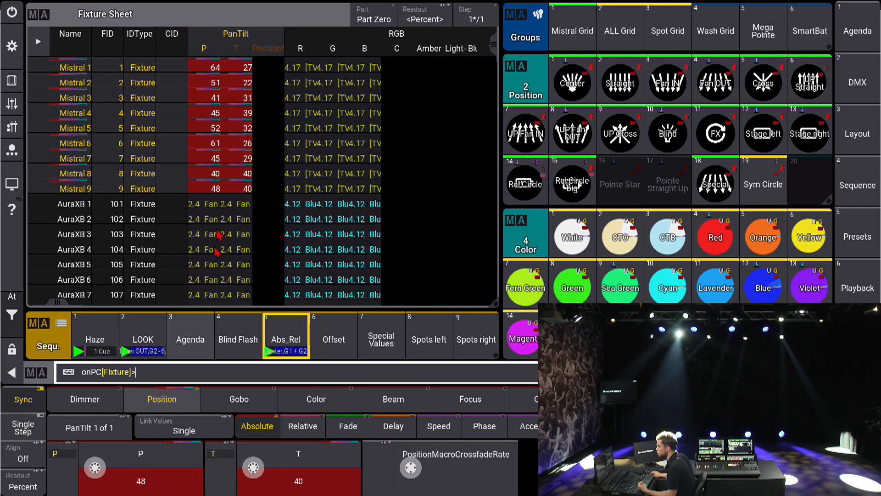